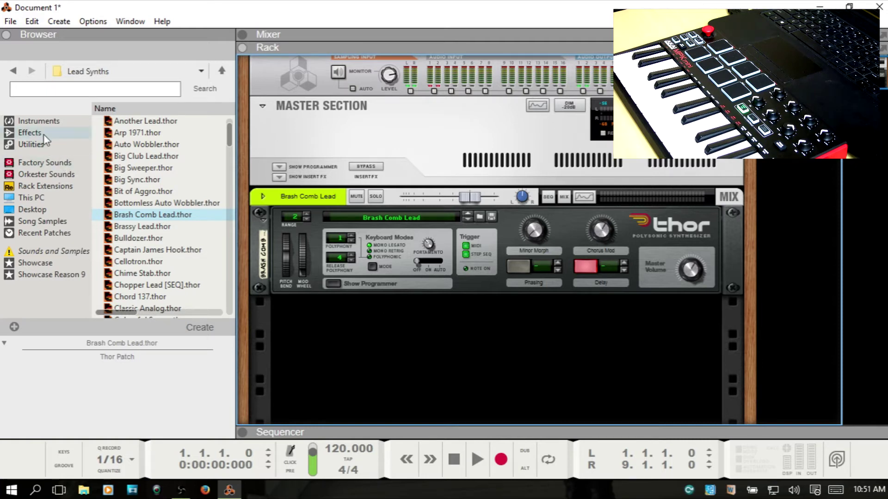
Drag a Kong Drum Designer from the Instruments browser into the rack beneath the Thor synth.
{"action": "left_click", "coordinate": [34, 122]}
{"action": "left_click_drag", "start_coordinate": [162, 135], "coordinate": [364, 335]}
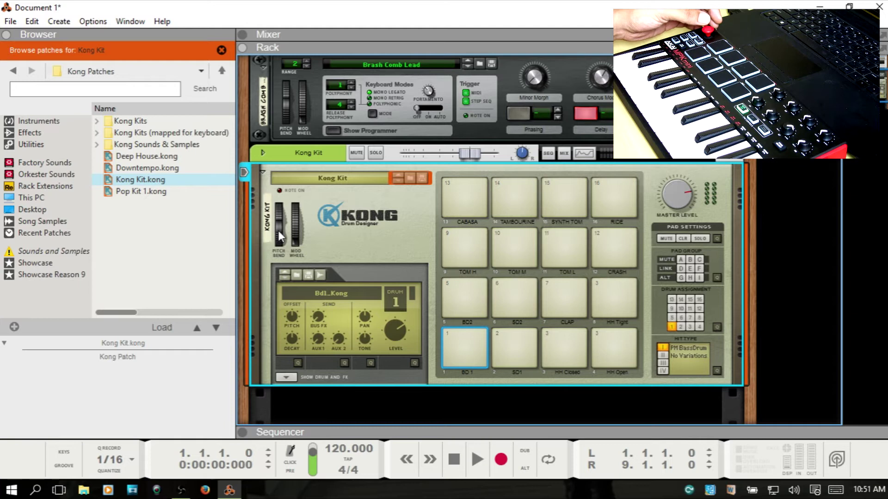
{"action": "mouse_move", "coordinate": [280, 237]}
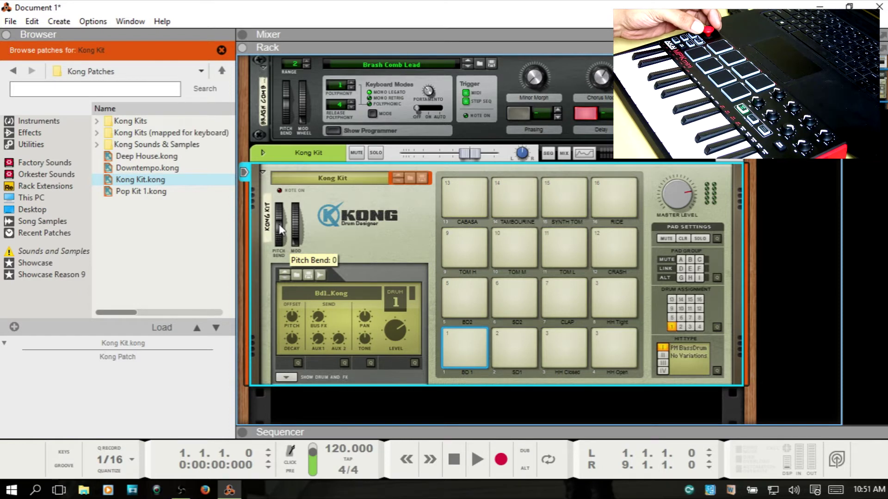
{"action": "right_click", "coordinate": [279, 228]}
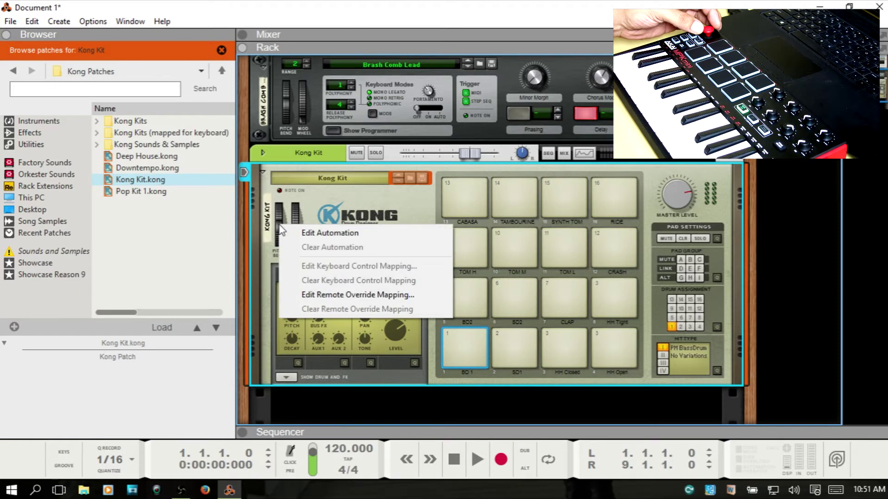
Map Kong's pitch bend to CC 126 on the <Other> MIDI Control Surface, replacing the old override.
{"action": "left_click", "coordinate": [317, 295]}
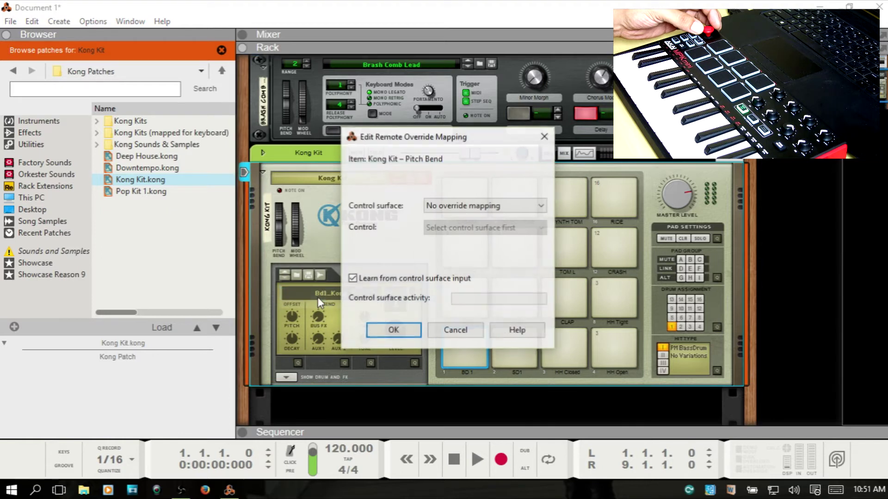
{"action": "left_click", "coordinate": [494, 206]}
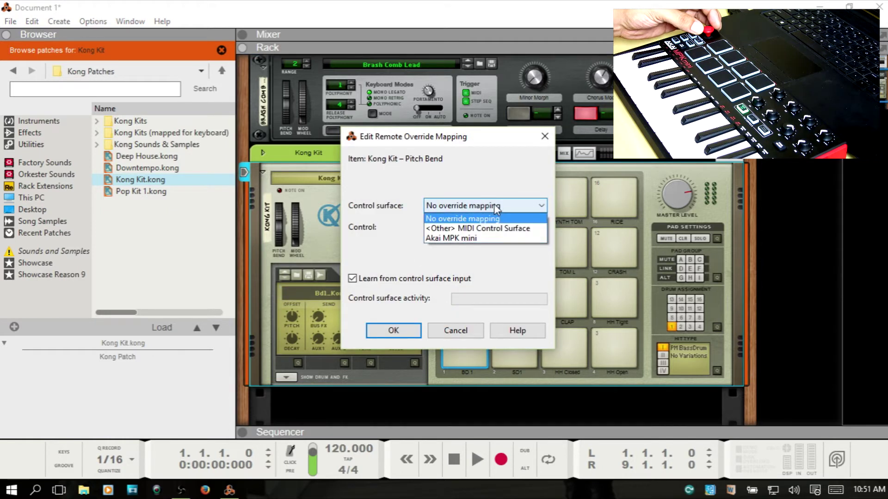
{"action": "left_click", "coordinate": [498, 229]}
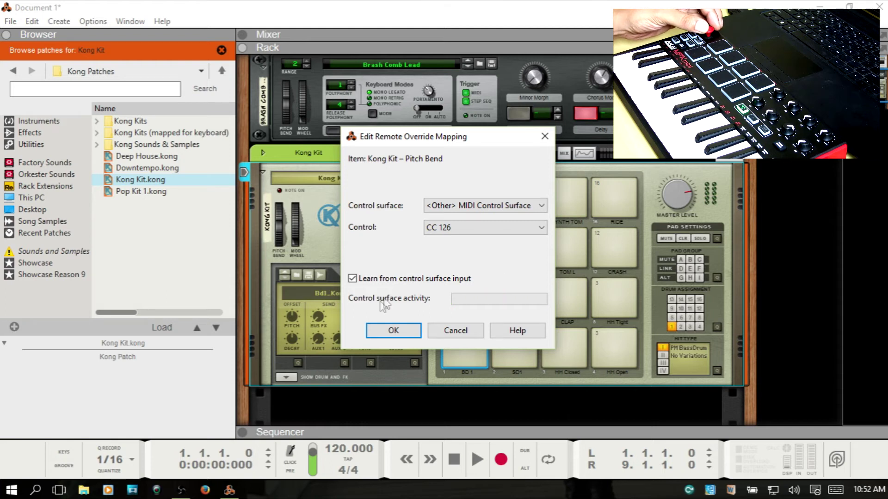
{"action": "left_click", "coordinate": [393, 330]}
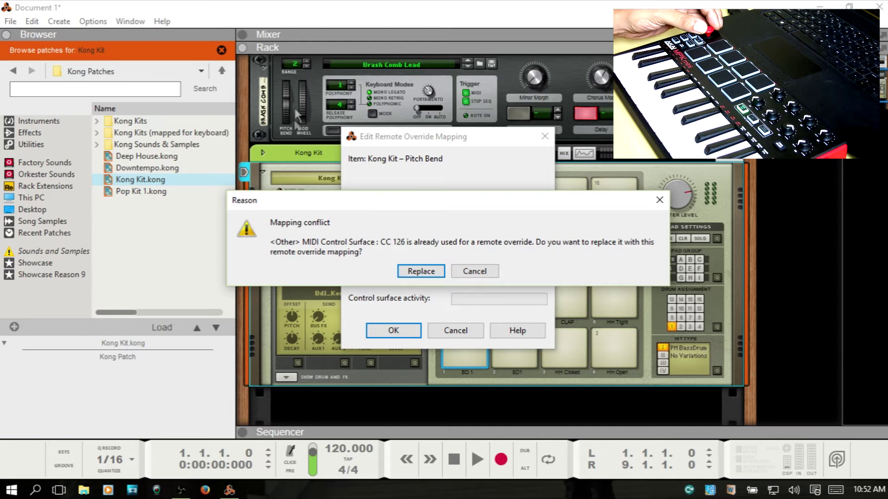
{"action": "left_click", "coordinate": [420, 271]}
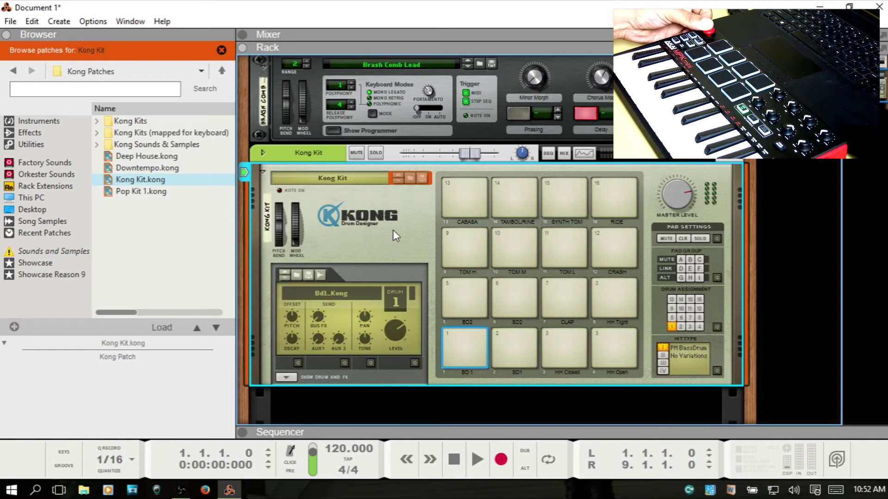
{"action": "right_click", "coordinate": [296, 230]}
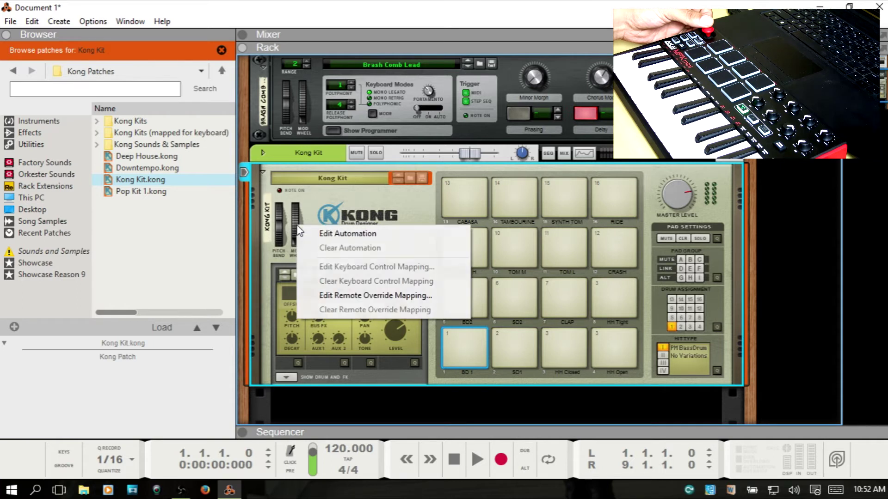
Map Kong's mod wheel to CC 127 on the <Other> MIDI Control Surface, replacing the old override.
{"action": "left_click", "coordinate": [332, 296]}
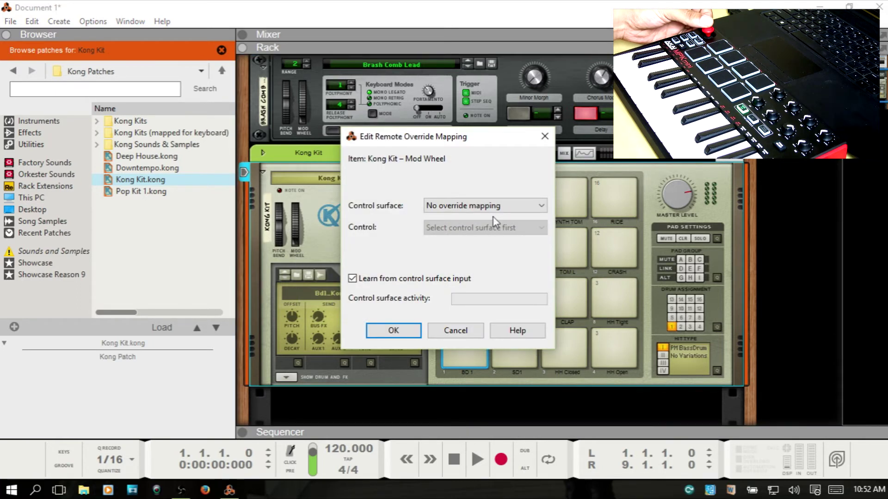
{"action": "left_click", "coordinate": [513, 207]}
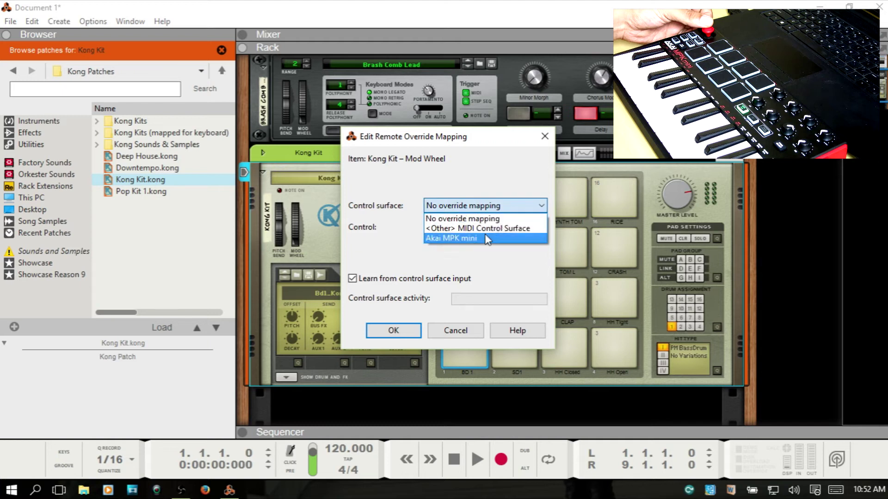
{"action": "left_click", "coordinate": [498, 228]}
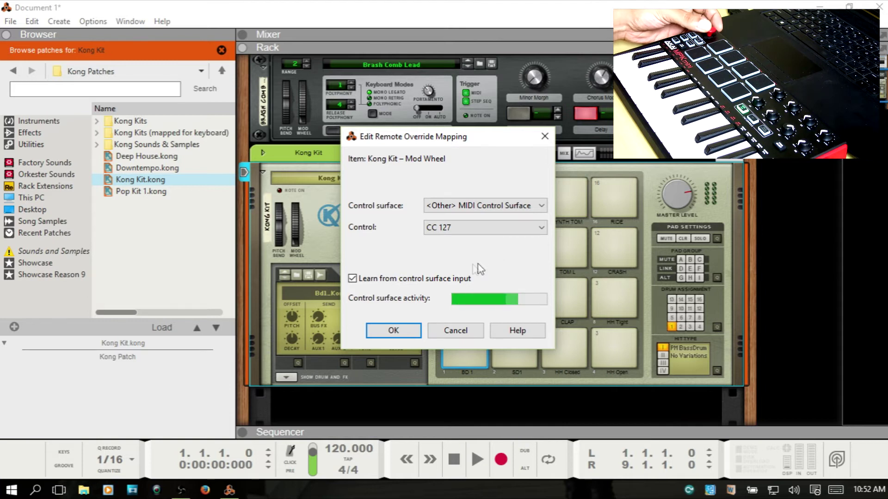
{"action": "left_click", "coordinate": [392, 331]}
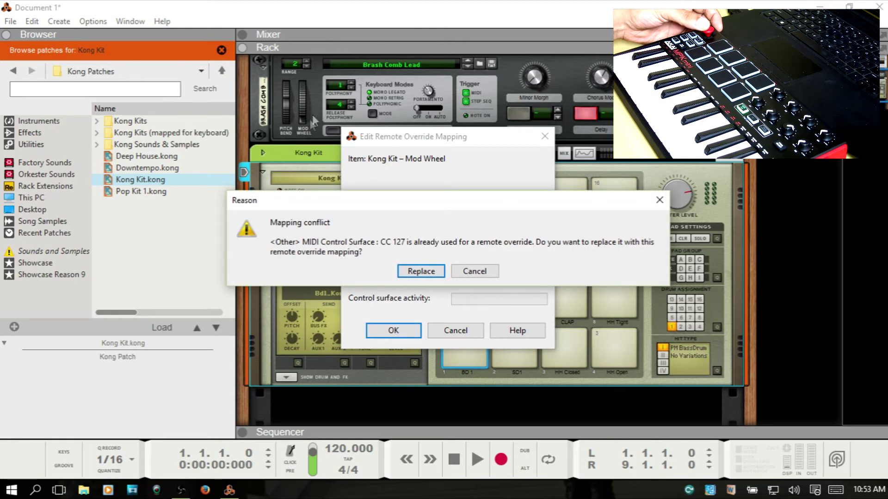
{"action": "left_click", "coordinate": [416, 272]}
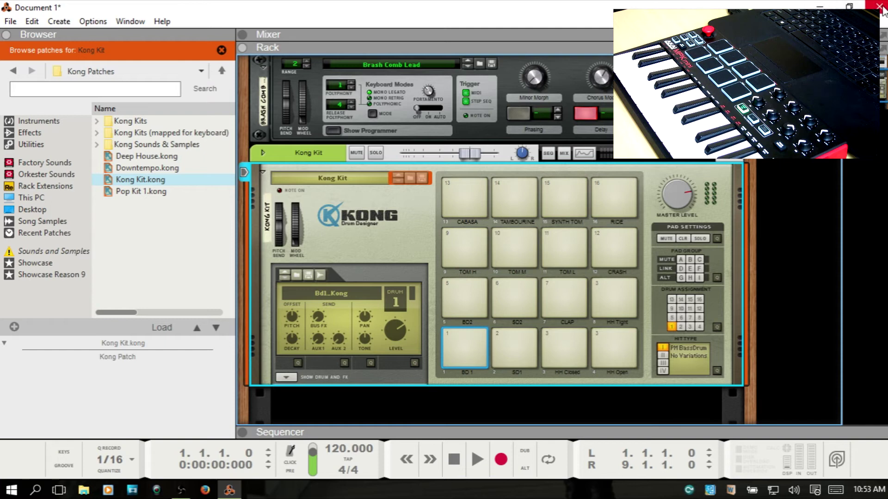
{"action": "left_click", "coordinate": [12, 491]}
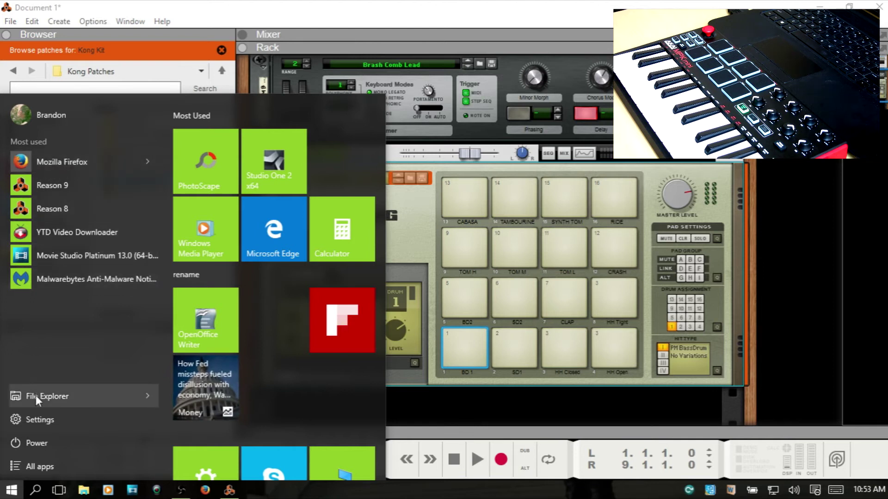
Launch the MPKMini Mk2 Editor from the Akai Professional folder in the Start menu.
{"action": "left_click", "coordinate": [37, 467]}
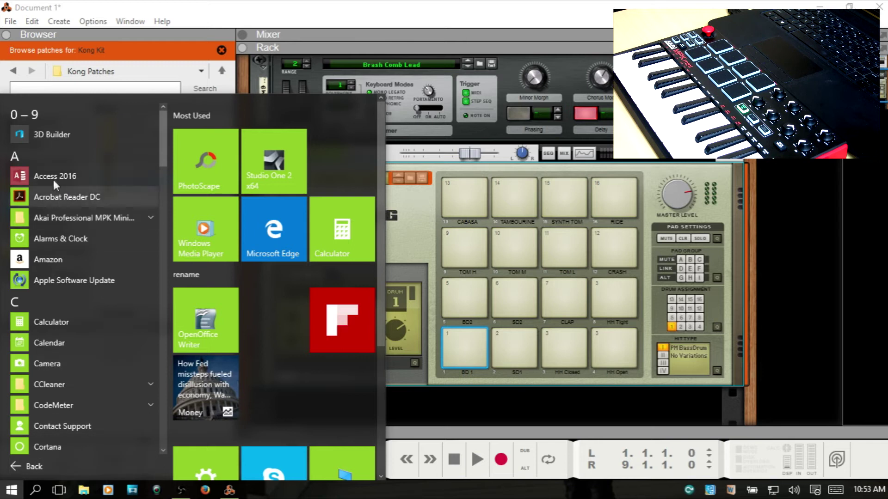
{"action": "left_click", "coordinate": [59, 221]}
{"action": "left_click", "coordinate": [87, 240]}
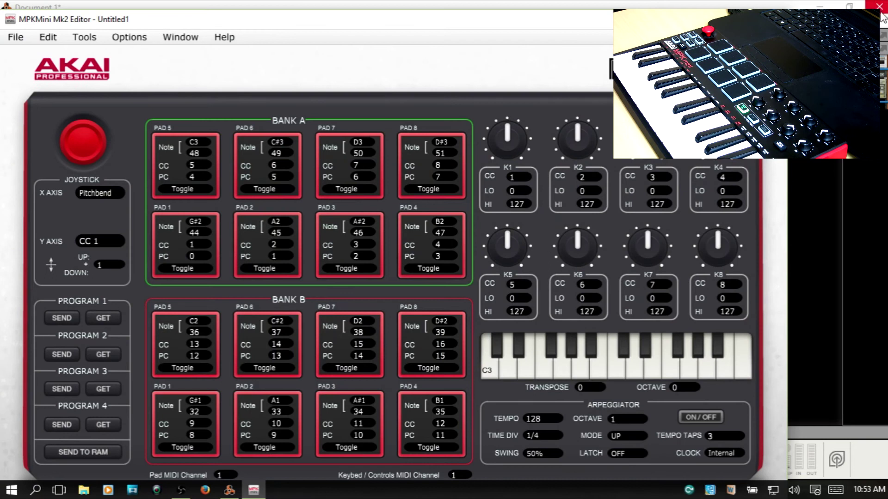
Quit Reason without saving and move the editor window to the top of the screen.
{"action": "left_click", "coordinate": [878, 5]}
{"action": "left_click", "coordinate": [878, 6]}
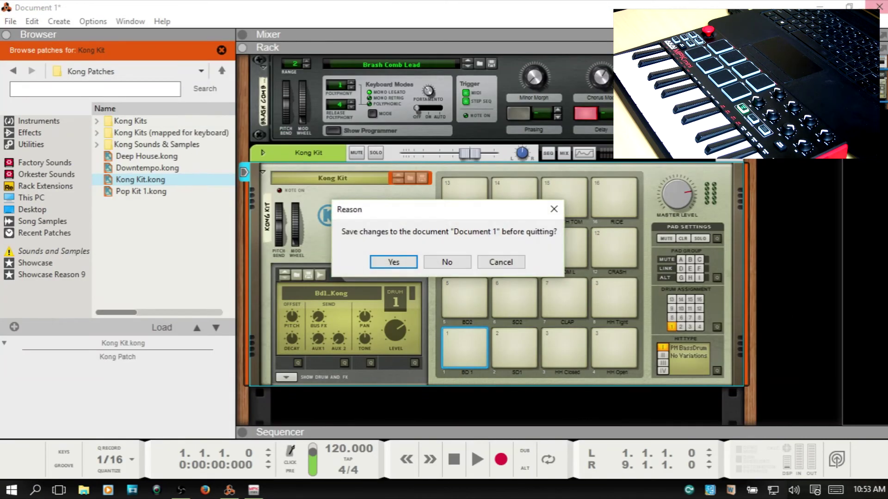
{"action": "left_click", "coordinate": [447, 262]}
{"action": "left_click_drag", "start_coordinate": [401, 20], "coordinate": [398, 3]}
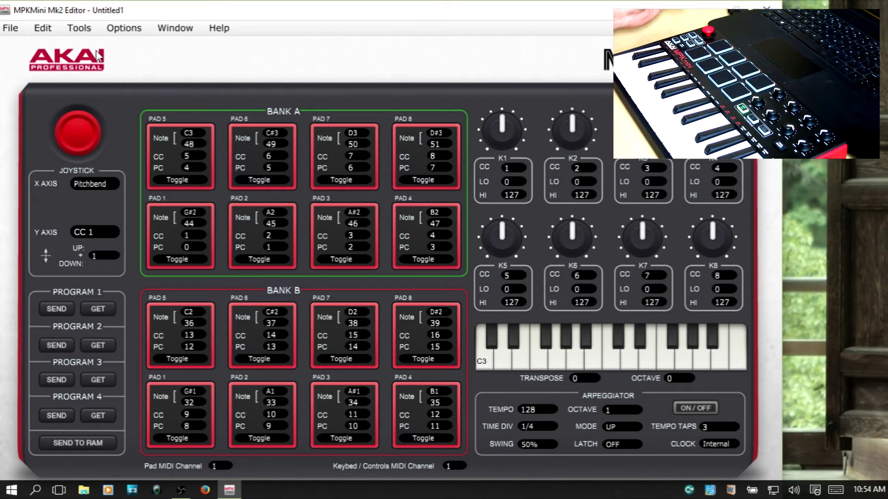
Set MPKmini2 as the editor's MIDI input and output, then load Program 3 from the keyboard.
{"action": "left_click", "coordinate": [124, 28]}
{"action": "left_click", "coordinate": [148, 43]}
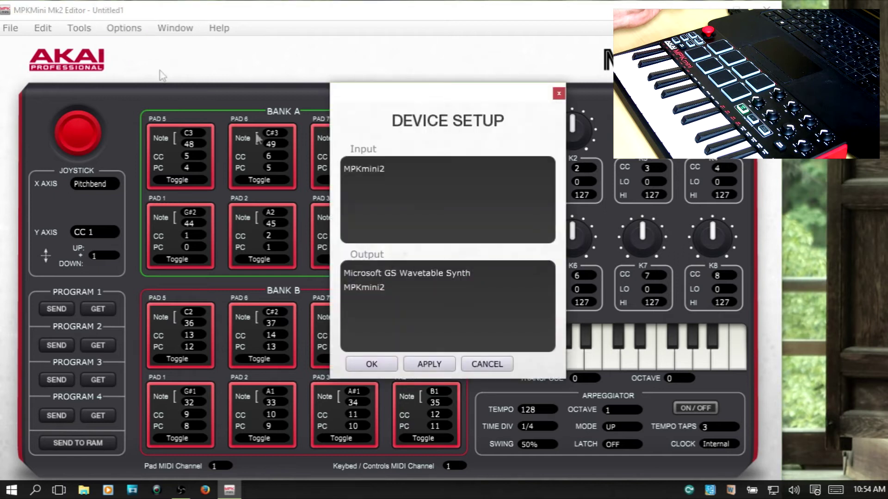
{"action": "left_click", "coordinate": [357, 168]}
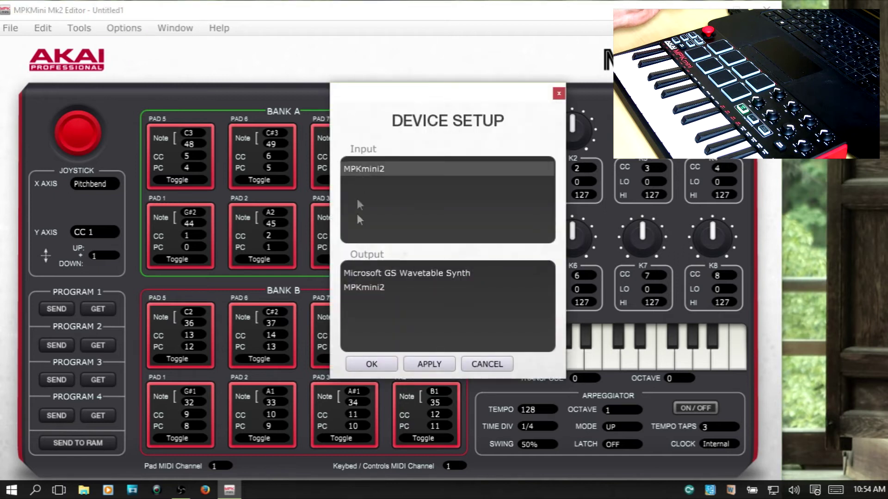
{"action": "left_click", "coordinate": [361, 290]}
{"action": "left_click", "coordinate": [377, 363]}
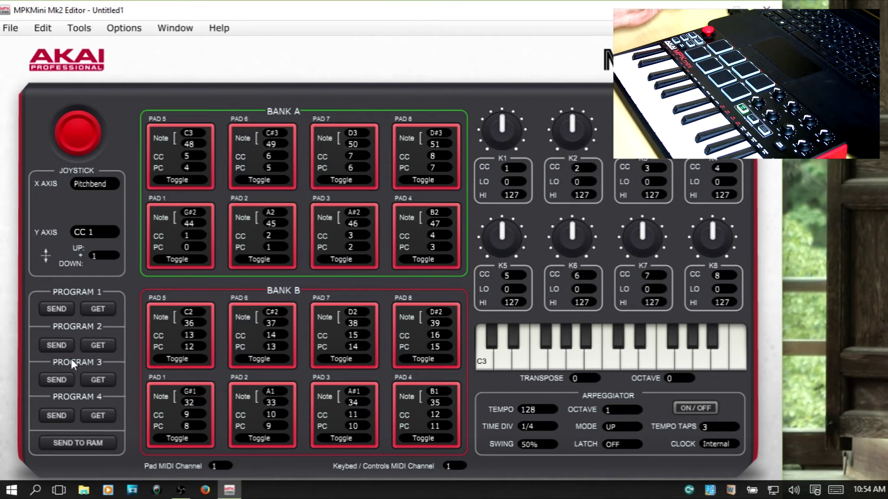
{"action": "left_click", "coordinate": [98, 380]}
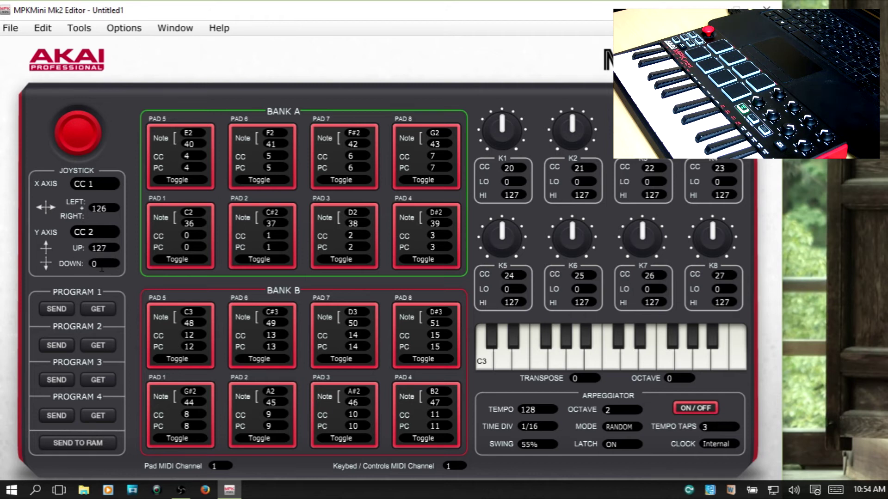
{"action": "left_click", "coordinate": [101, 231]}
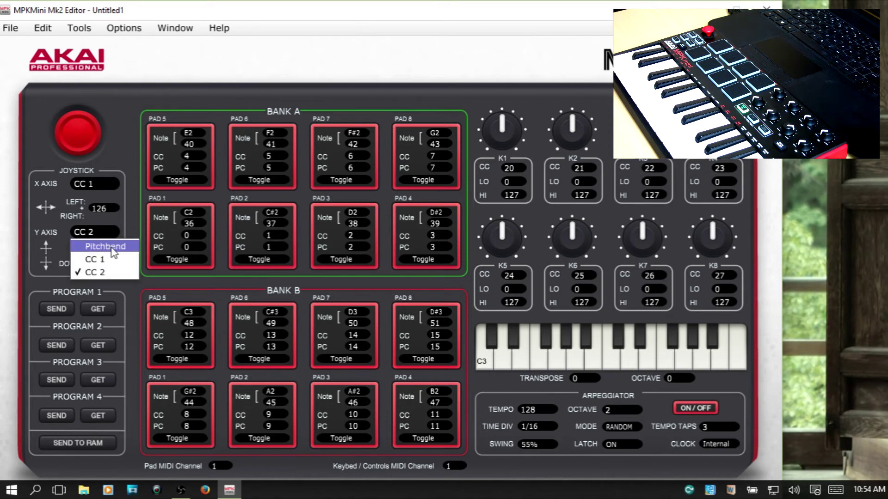
{"action": "left_click", "coordinate": [110, 247]}
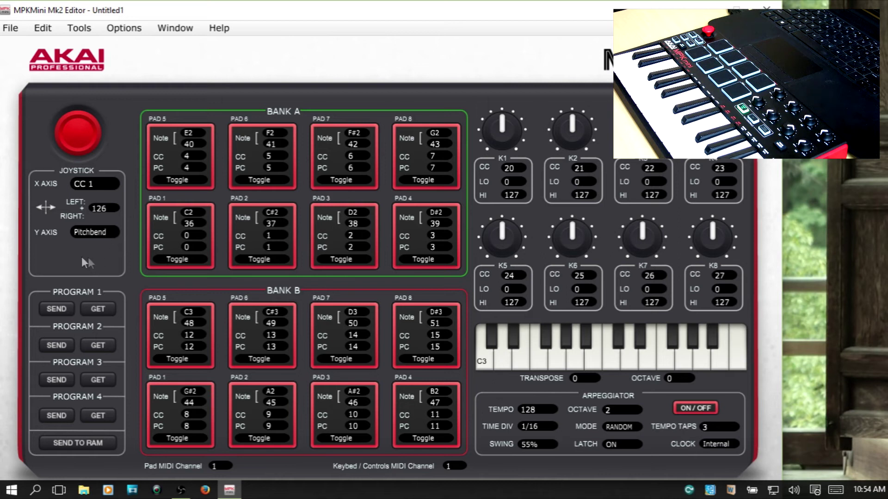
{"action": "left_click", "coordinate": [101, 238]}
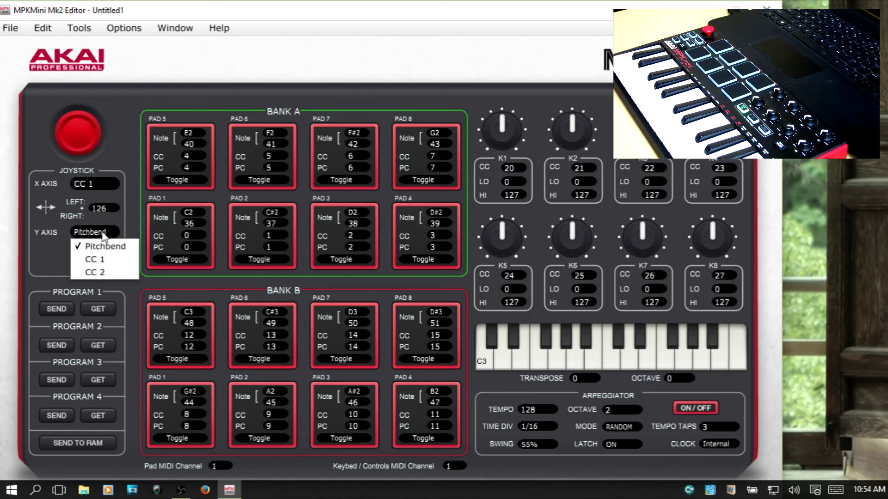
{"action": "left_click", "coordinate": [104, 271]}
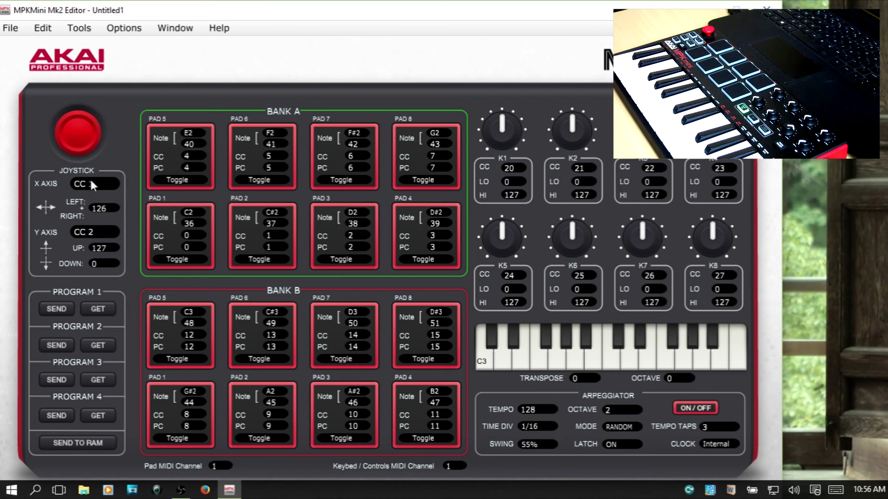
Send the current joystick, pad and knob settings to the keyboard's Program 1.
{"action": "left_click", "coordinate": [62, 309]}
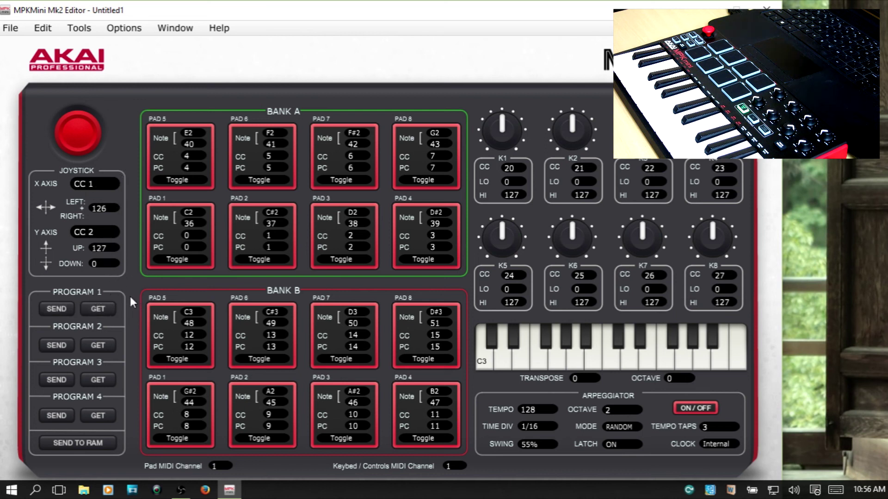